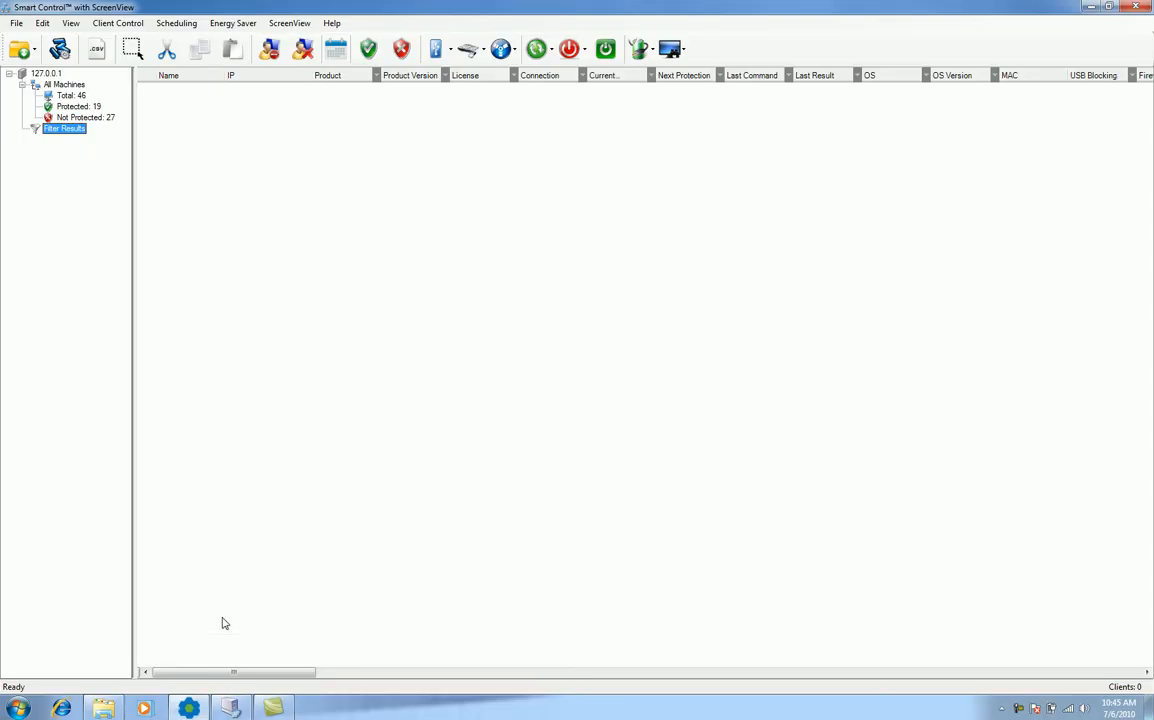
Step: Create a new group named Building A under the 127.0.0.1 server
{"action": "left_click", "coordinate": [62, 84]}
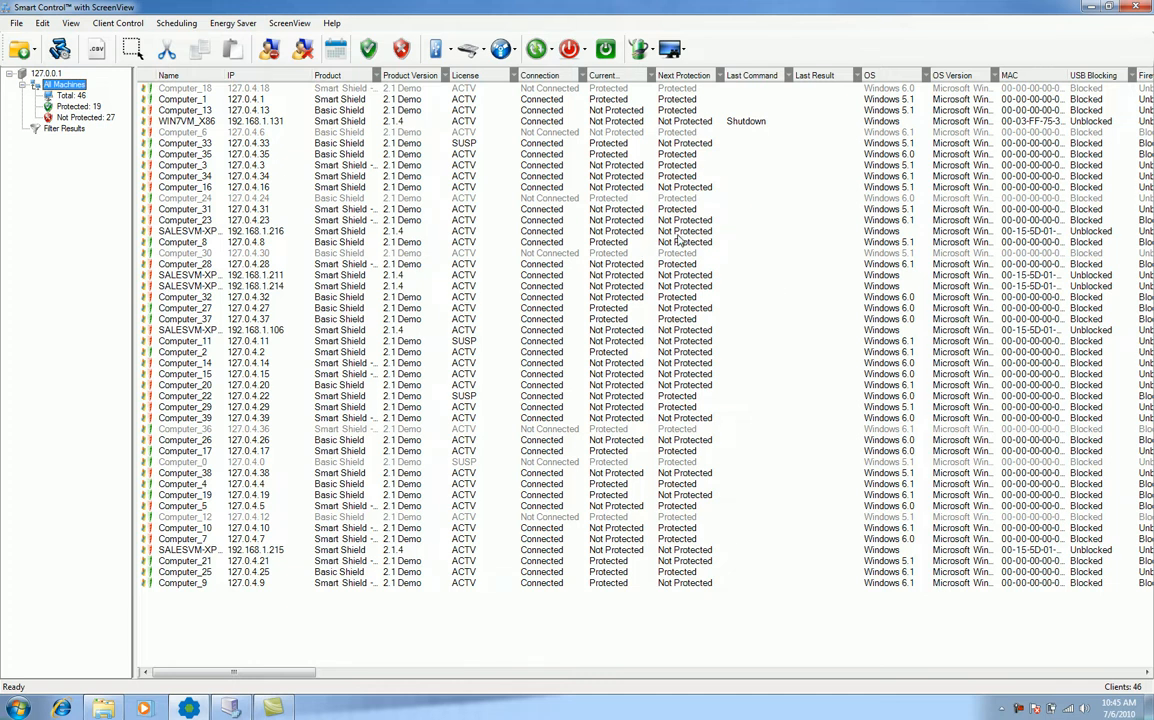
{"action": "left_click", "coordinate": [45, 74]}
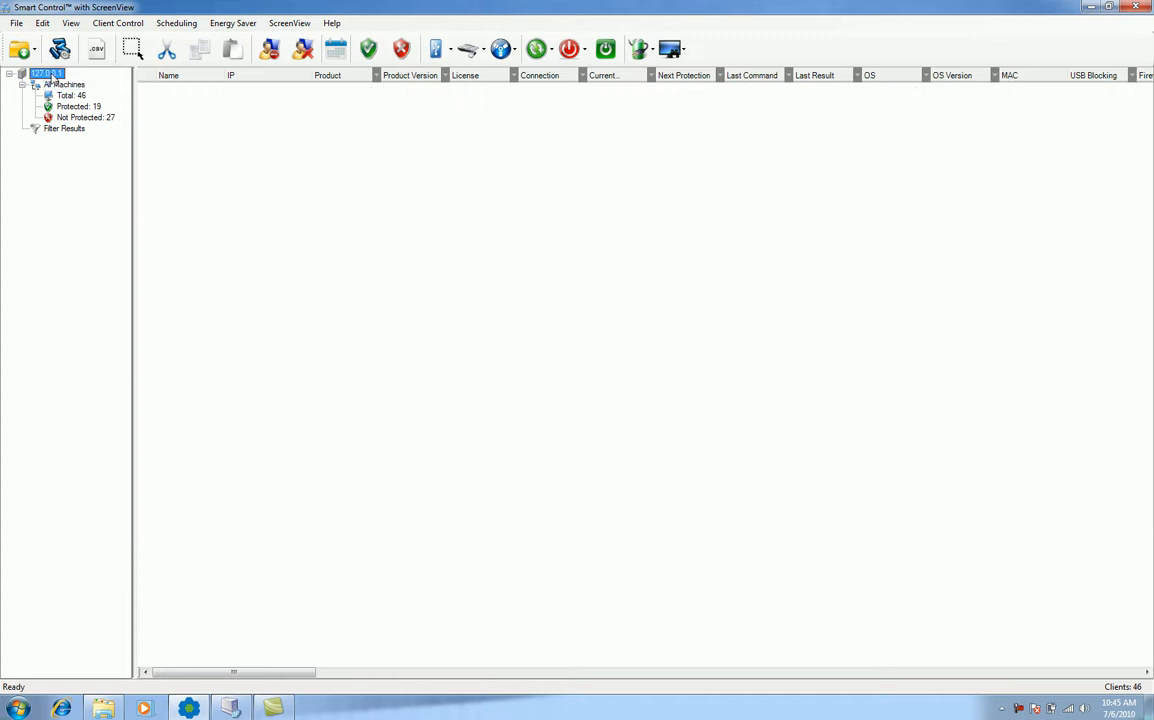
{"action": "right_click", "coordinate": [53, 80]}
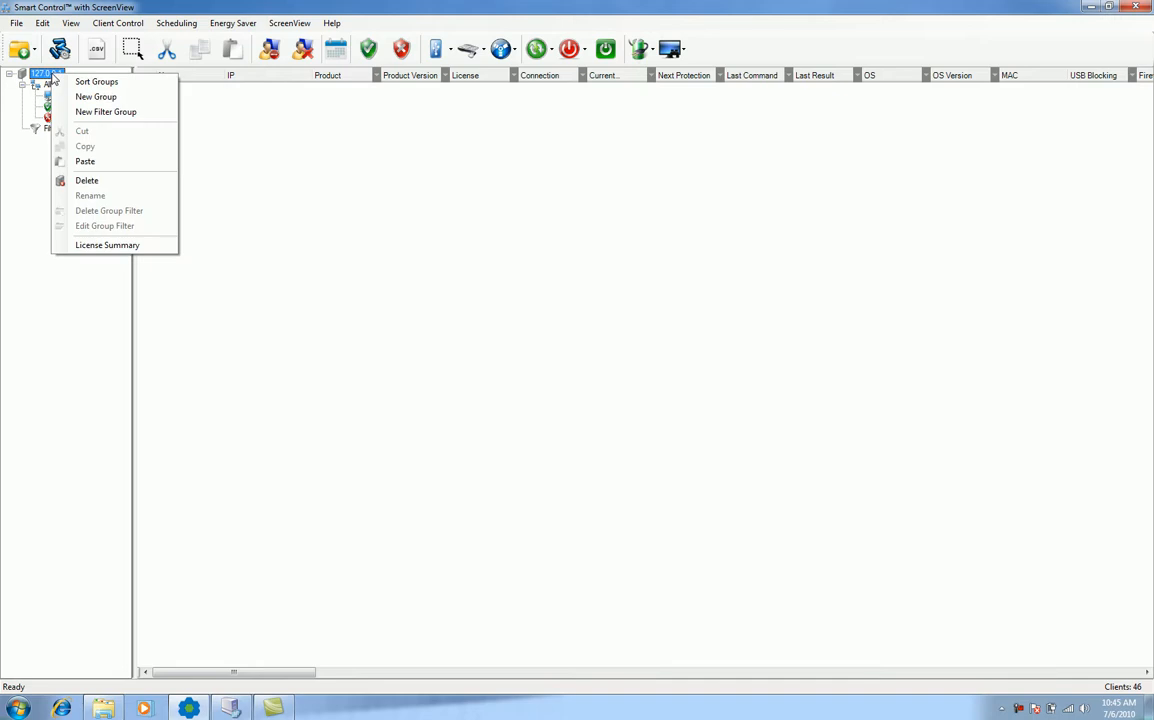
{"action": "left_click", "coordinate": [157, 97]}
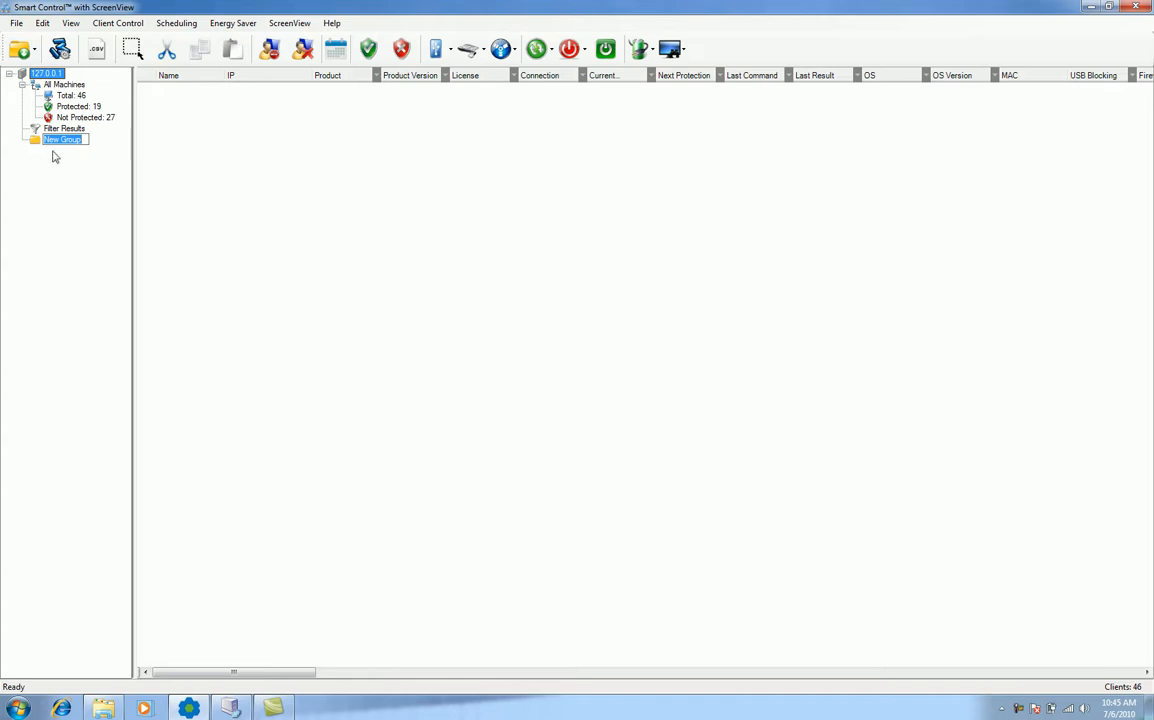
{"action": "type", "text": "Building A"}
Step: Create a subgroup named Lab 1 inside the Building A group
{"action": "left_click", "coordinate": [36, 144]}
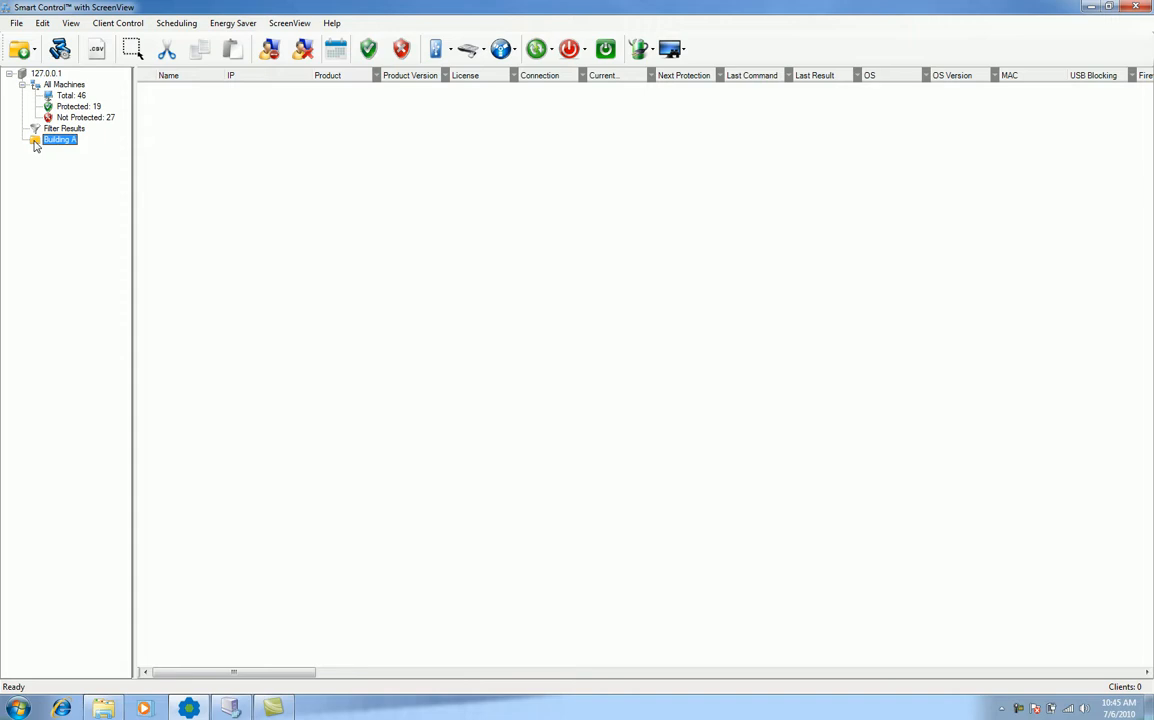
{"action": "right_click", "coordinate": [40, 145]}
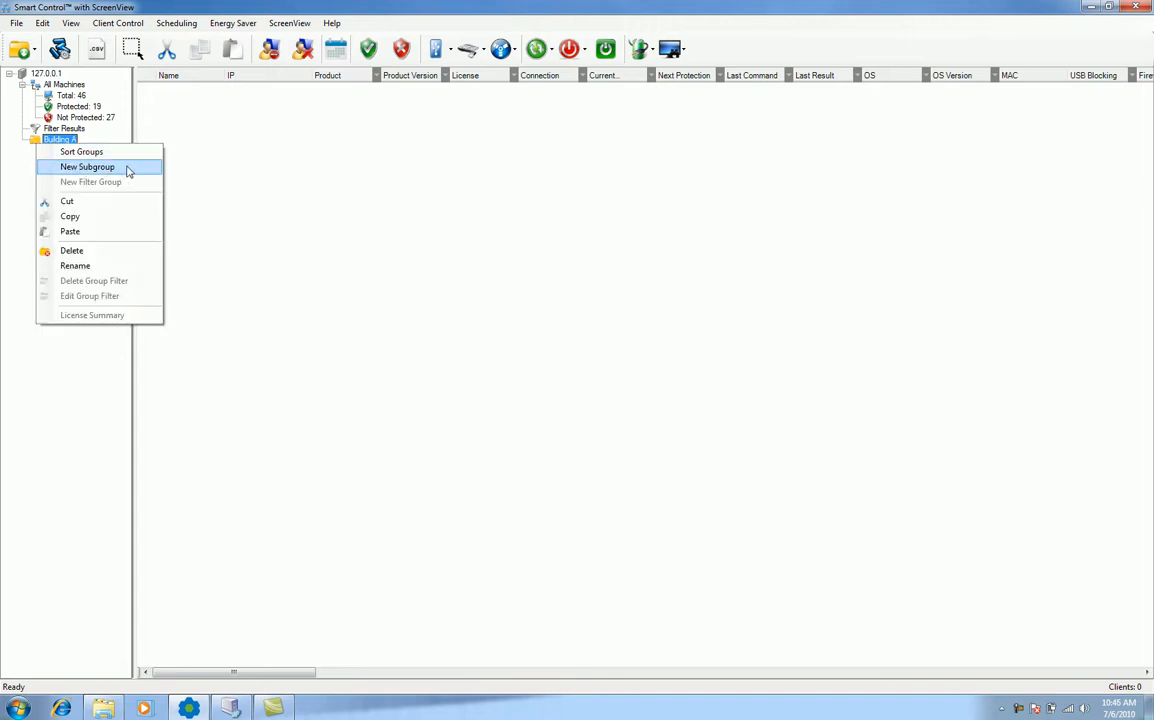
{"action": "left_click", "coordinate": [128, 171]}
{"action": "type", "text": "Lab"}
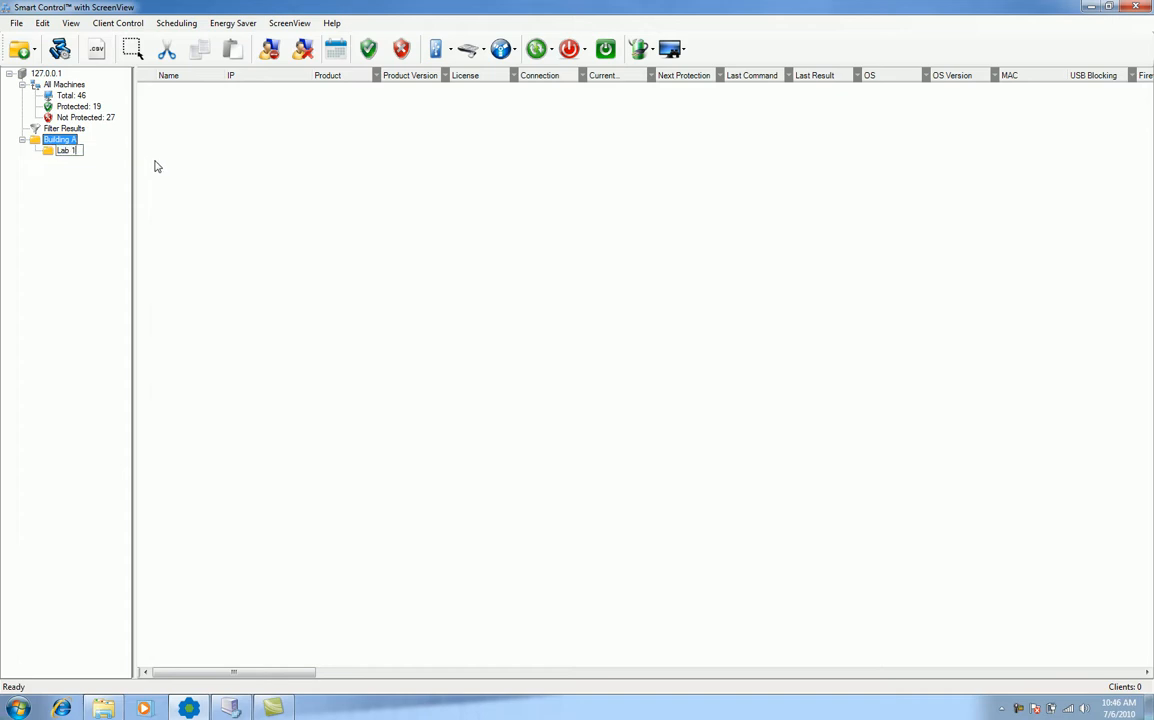
{"action": "type", "text": " 1"}
Step: Add the machines from Computer_18 through 192.168.1.214 in All Machines to the Building A group and display that group
{"action": "left_click", "coordinate": [66, 86]}
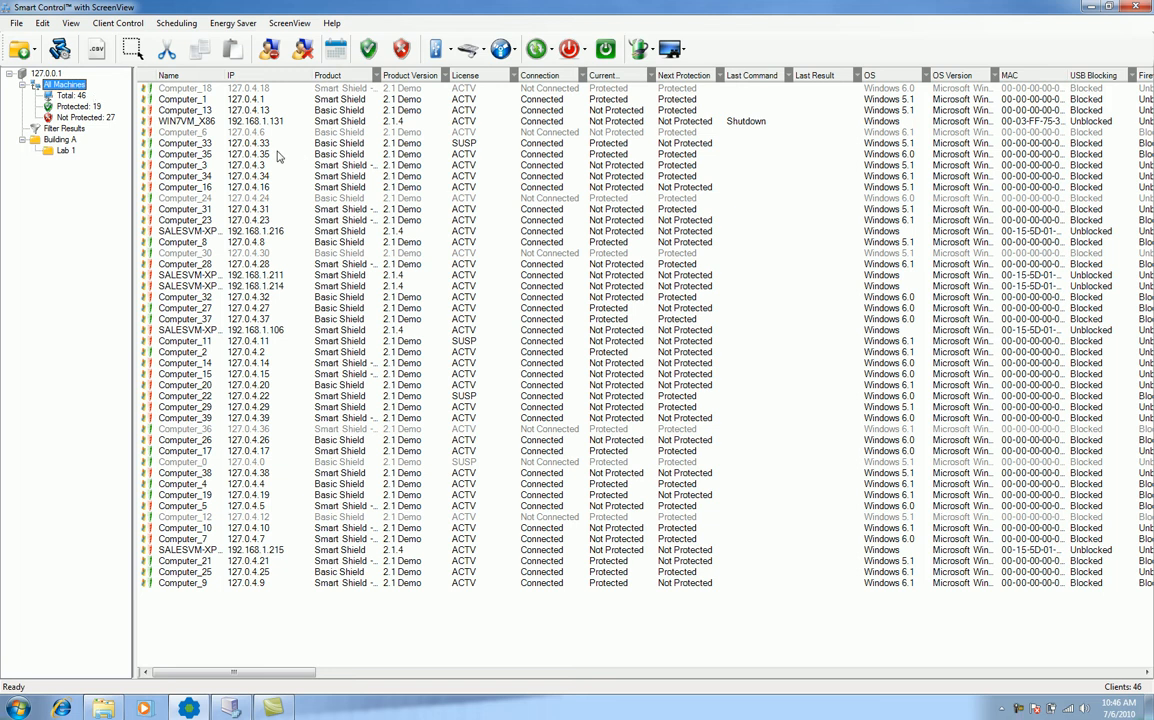
{"action": "left_click", "coordinate": [186, 90]}
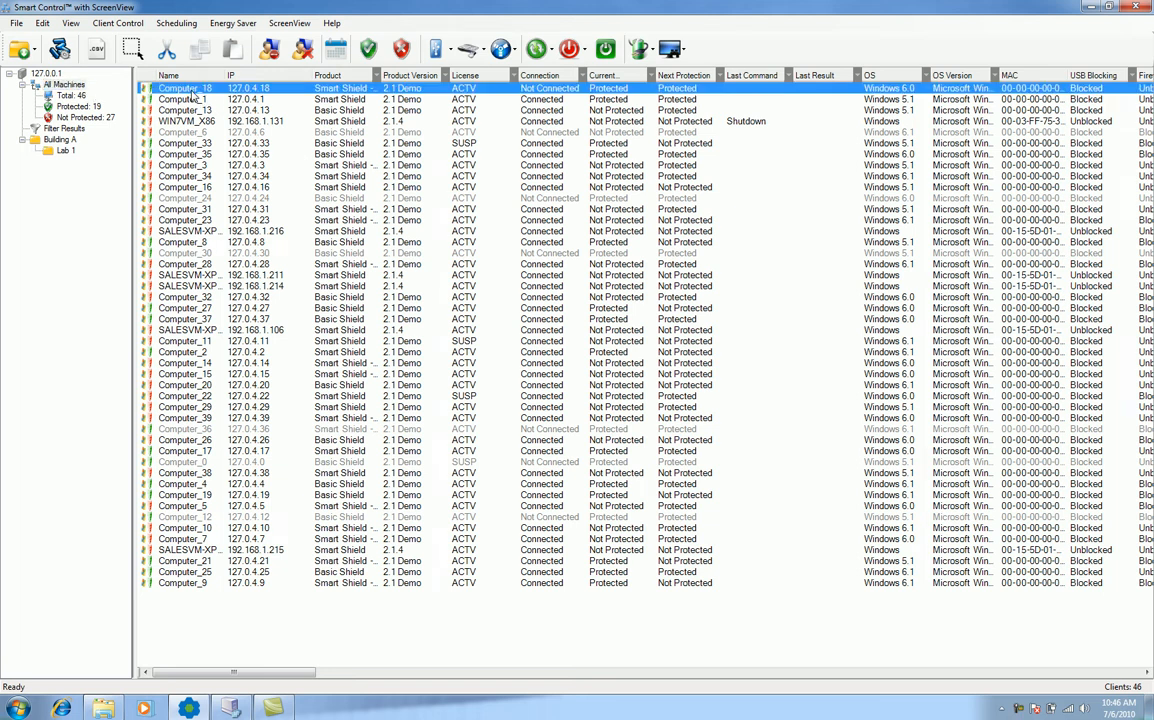
{"action": "left_click", "coordinate": [208, 286], "text": "shift"}
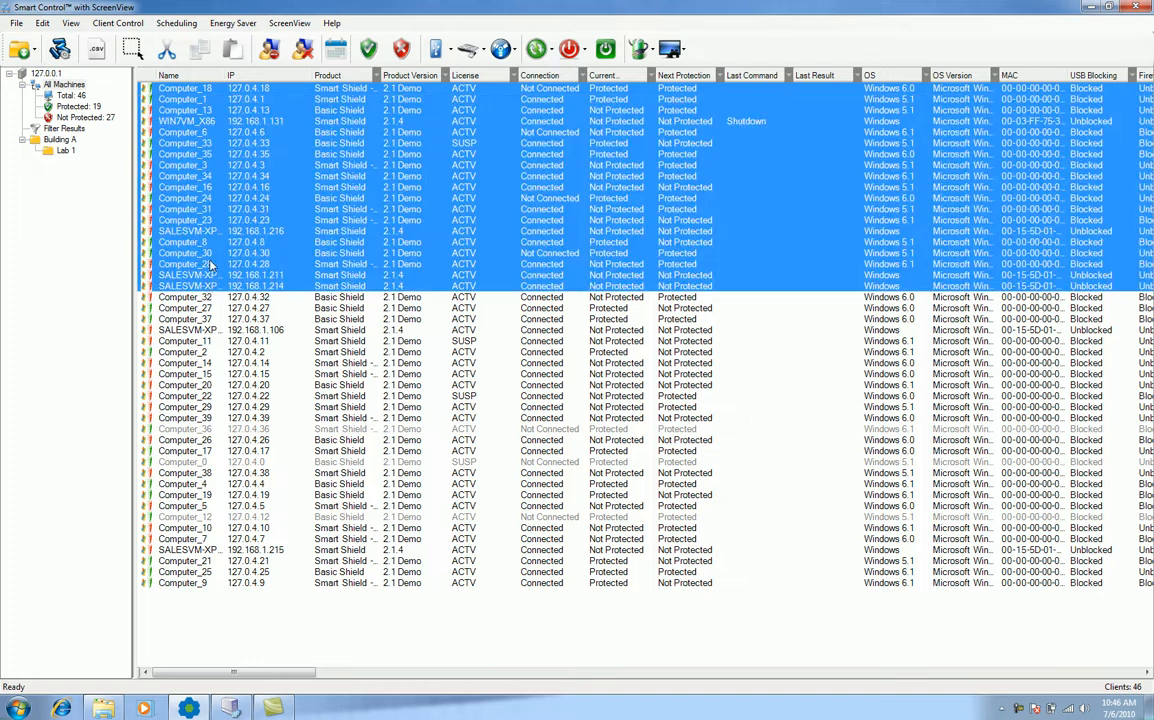
{"action": "left_click_drag", "start_coordinate": [257, 167], "coordinate": [34, 139]}
{"action": "left_click_drag", "start_coordinate": [34, 143], "coordinate": [34, 141]}
{"action": "left_click", "coordinate": [34, 142]}
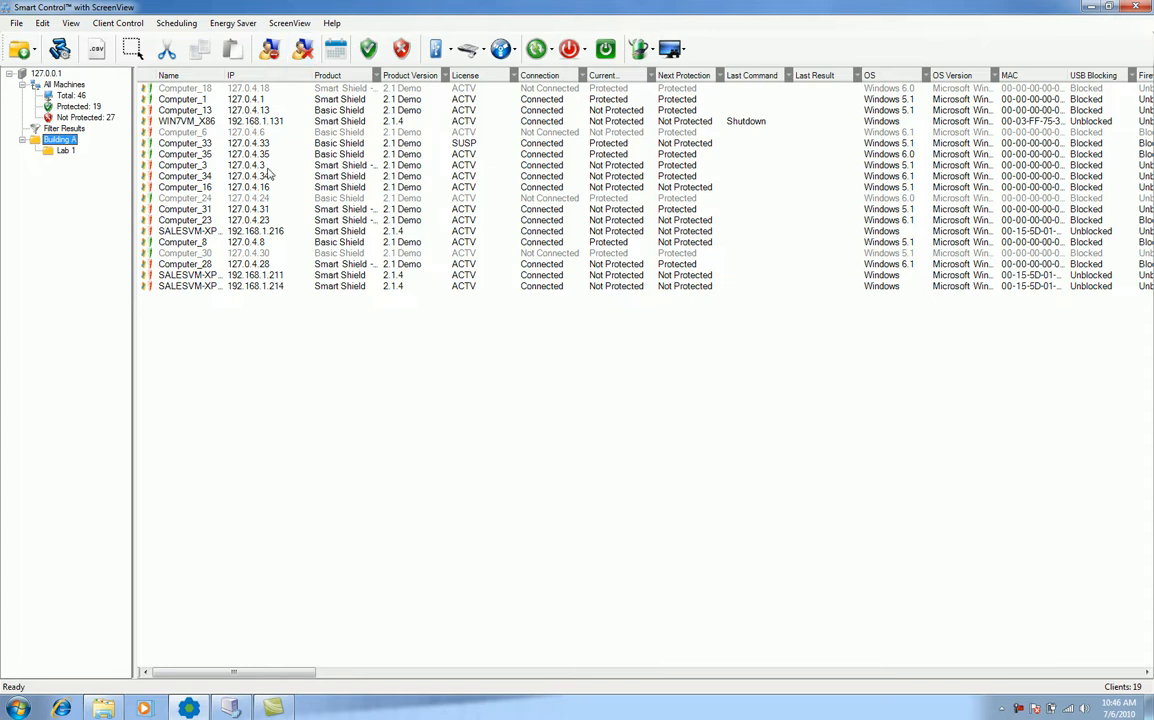
Step: Add WIN7VM_X86 and the SALESVM-XP machines at 192.168.1.216, 192.168.1.211 and 192.168.1.214 to the Lab 1 subgroup and display it
{"action": "left_click", "coordinate": [174, 120]}
{"action": "left_click", "coordinate": [193, 232], "text": "ctrl"}
{"action": "left_click", "coordinate": [199, 274], "text": "ctrl"}
{"action": "left_click", "coordinate": [200, 277], "text": "ctrl"}
{"action": "left_click", "coordinate": [200, 283], "text": "ctrl"}
{"action": "left_click", "coordinate": [190, 276], "text": "ctrl"}
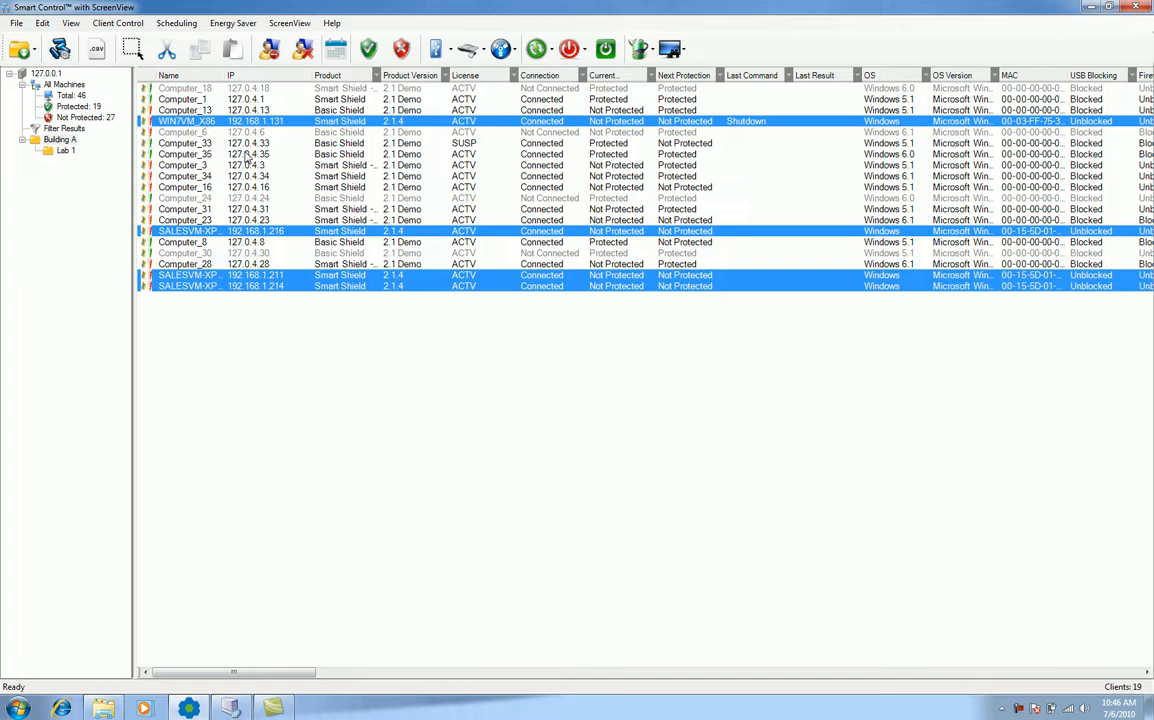
{"action": "left_click", "coordinate": [42, 142]}
{"action": "left_click", "coordinate": [52, 150]}
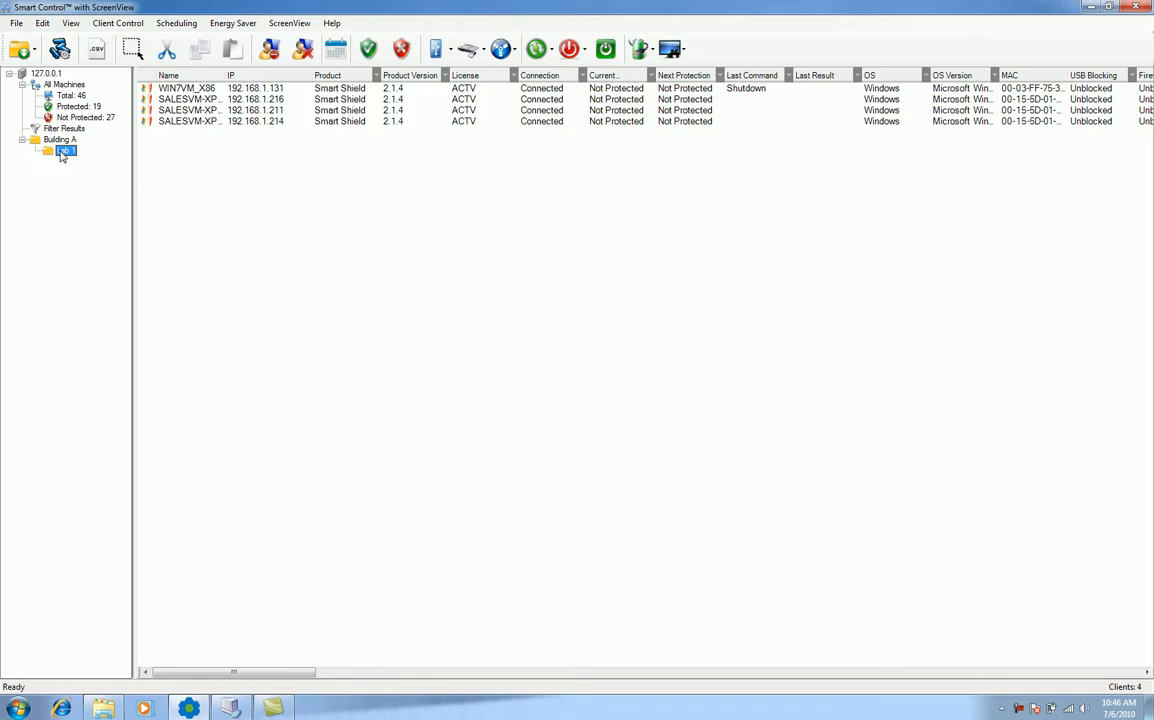
Step: Start a new filter group under the 127.0.0.1 server and name it Marketing Group
{"action": "left_click", "coordinate": [37, 74]}
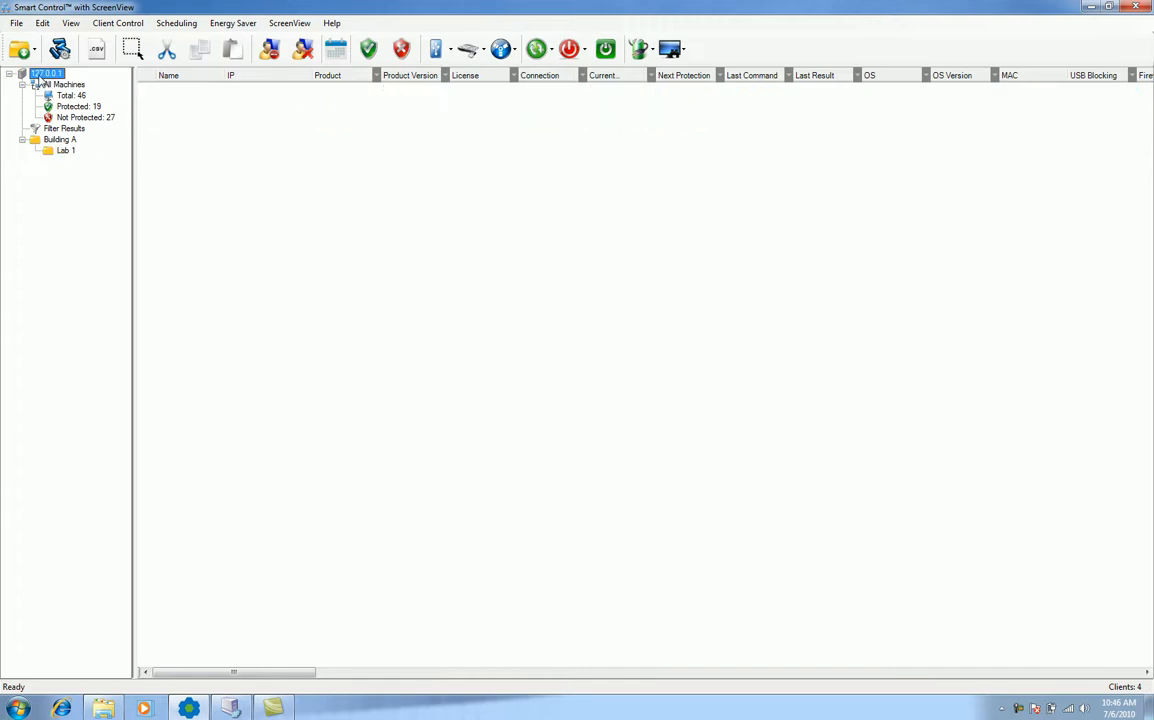
{"action": "right_click", "coordinate": [39, 80]}
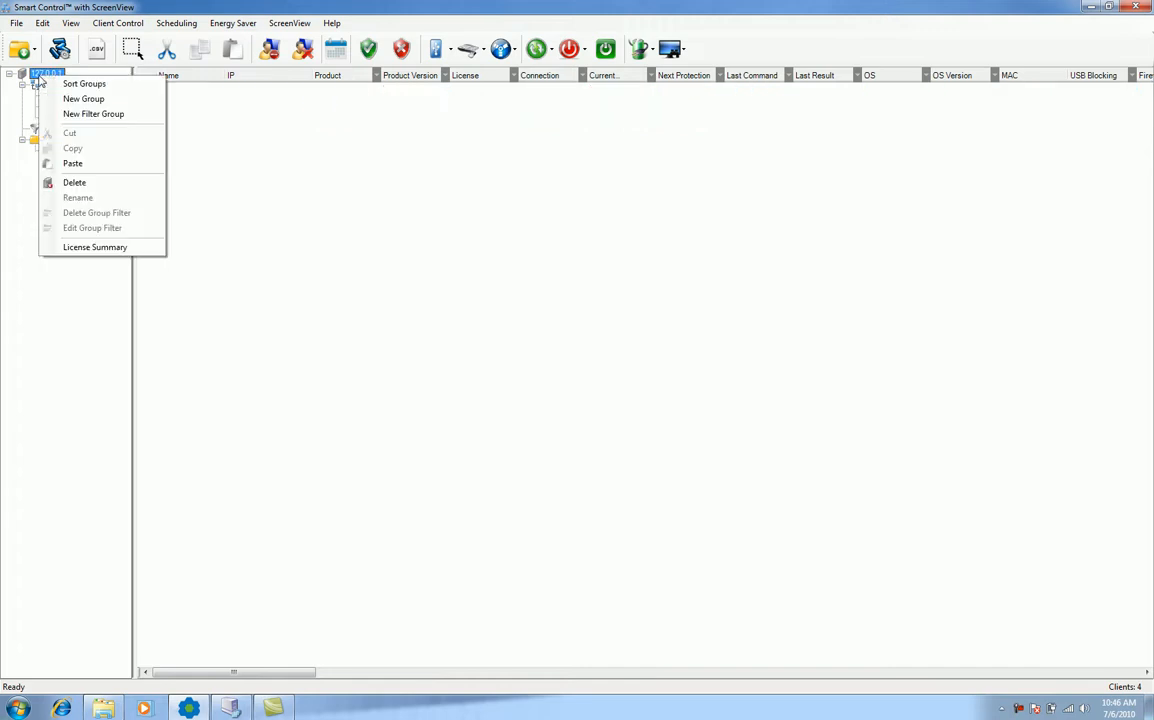
{"action": "left_click", "coordinate": [136, 117]}
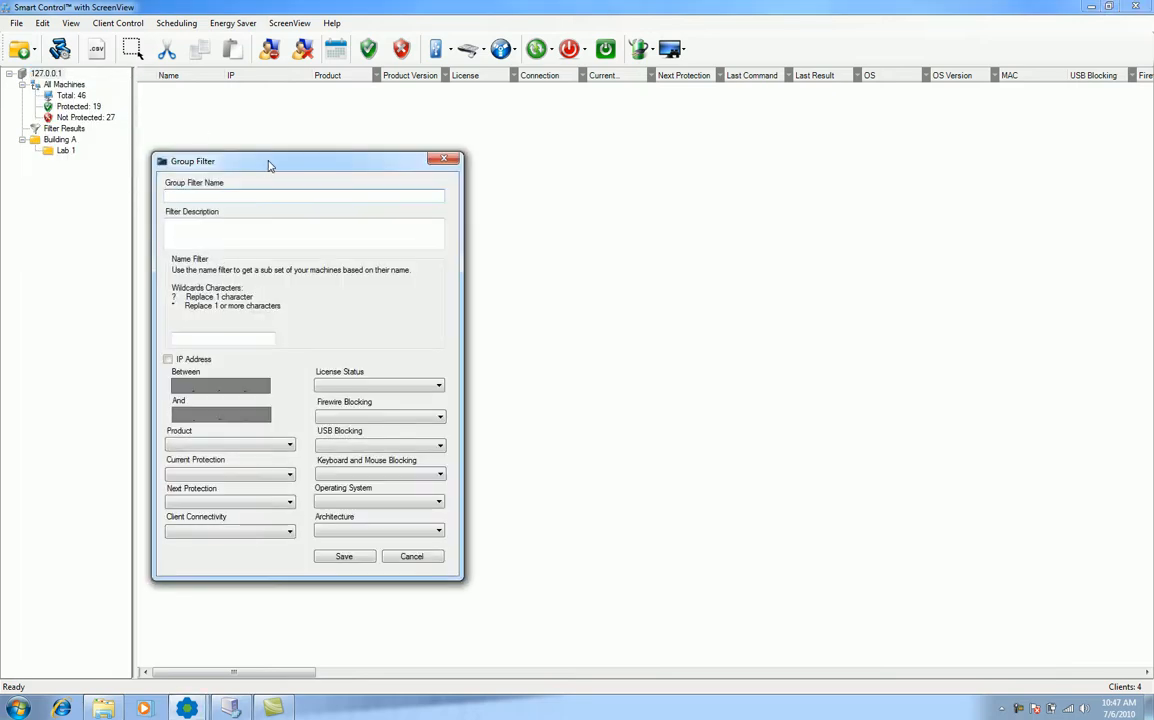
{"action": "left_click_drag", "start_coordinate": [268, 165], "coordinate": [281, 126]}
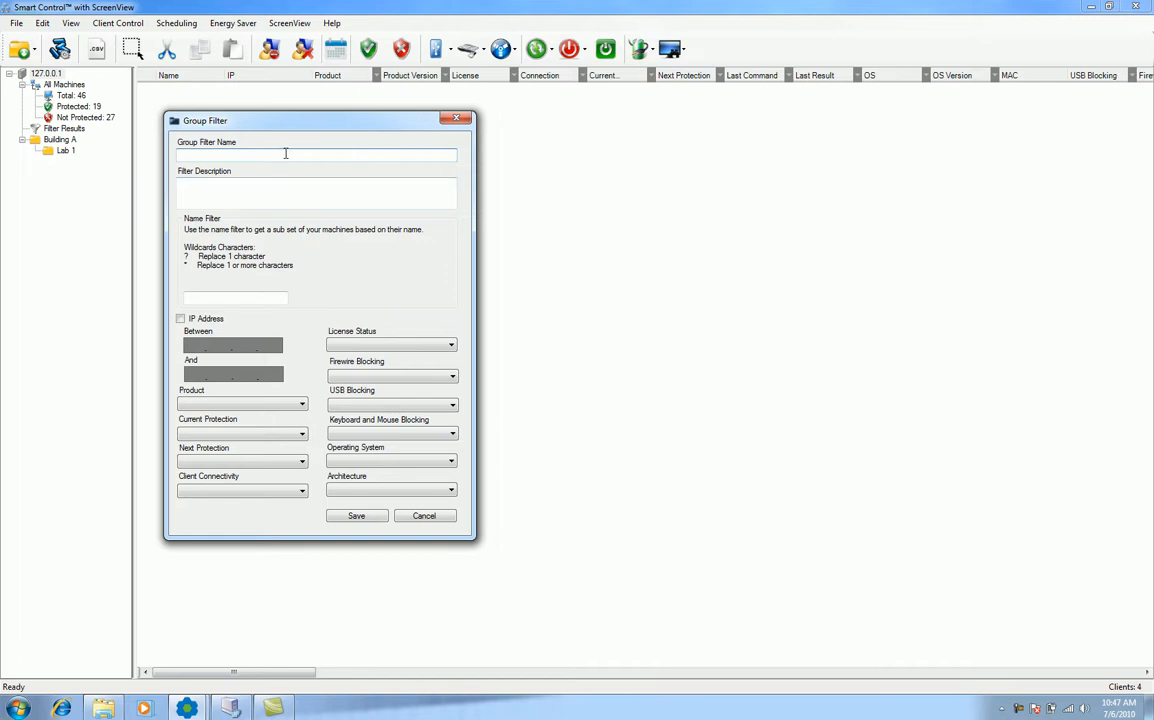
{"action": "type", "text": "Marketing Group"}
Step: Enter "Lab A Computers" as the filter description
{"action": "left_click", "coordinate": [266, 191]}
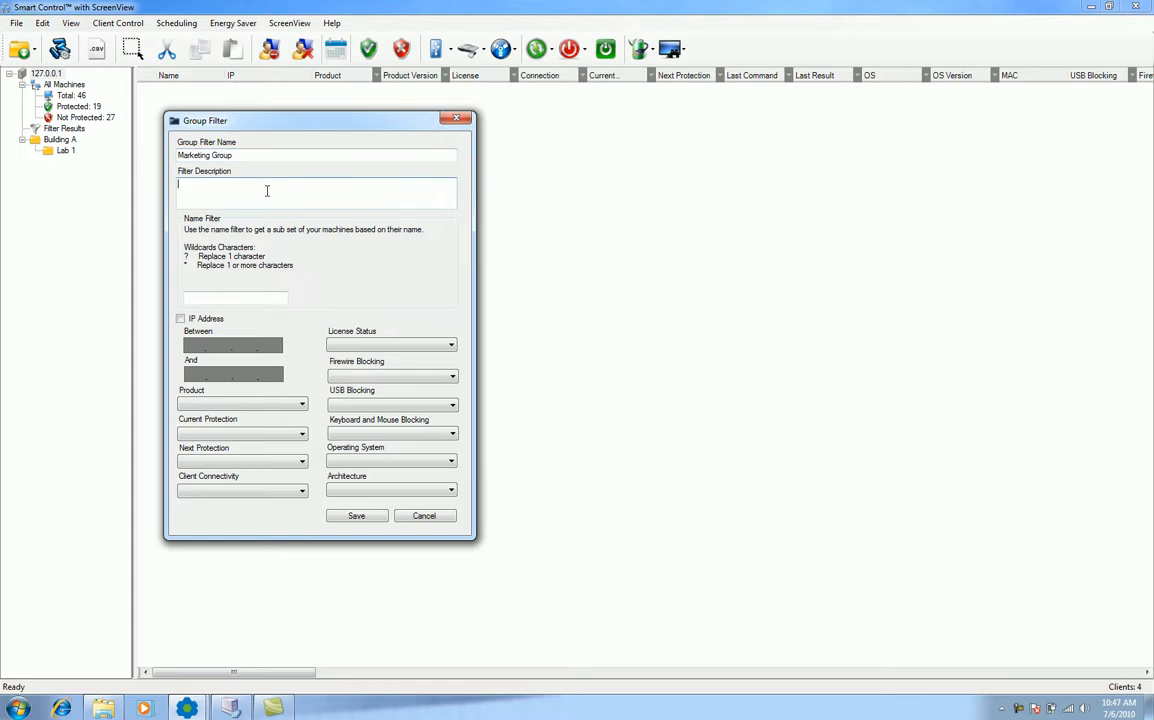
{"action": "type", "text": "Lab A Comuters"}
{"action": "key", "text": "BackSpace"}
{"action": "key", "text": "BackSpace"}
{"action": "key", "text": "BackSpace"}
{"action": "key", "text": "BackSpace"}
{"action": "type", "text": "puters"}
Step: Try the wildcard name filter "Marketing*" and clear it again
{"action": "left_click", "coordinate": [257, 298]}
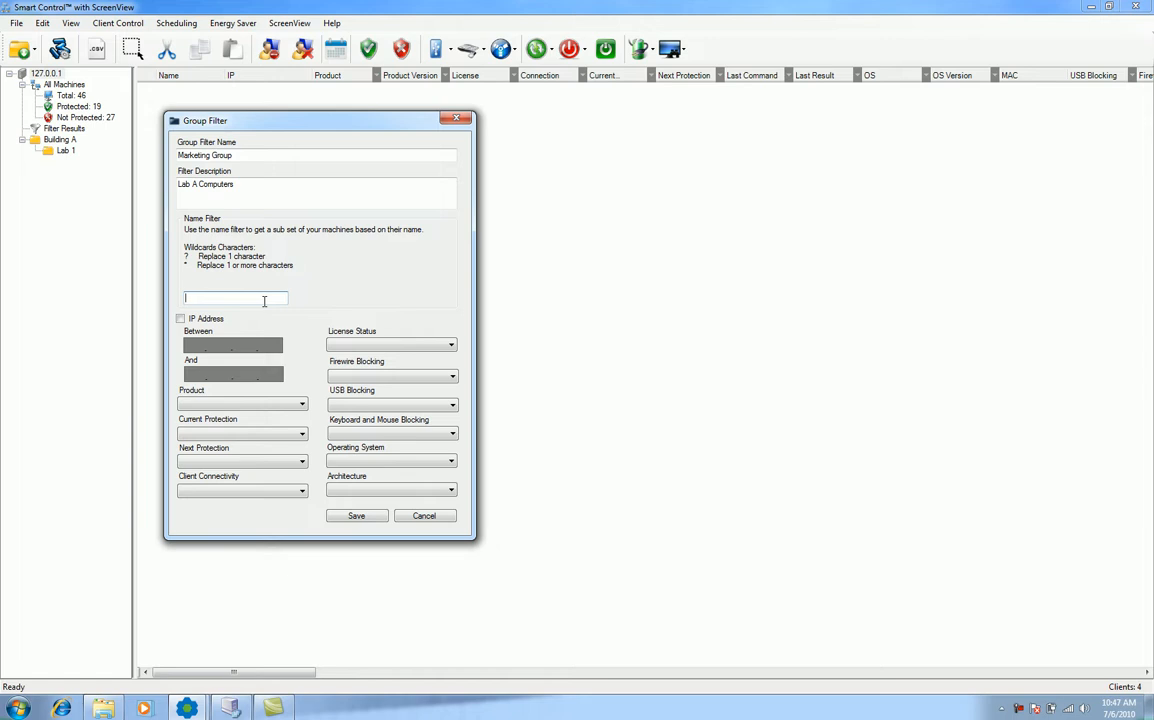
{"action": "type", "text": "Marketing*"}
{"action": "left_click_drag", "start_coordinate": [222, 298], "coordinate": [142, 301]}
{"action": "key", "text": "Delete"}
Step: Switch the IP address range filter on and off again, and look at the Client Connectivity choices without picking one
{"action": "left_click", "coordinate": [180, 318]}
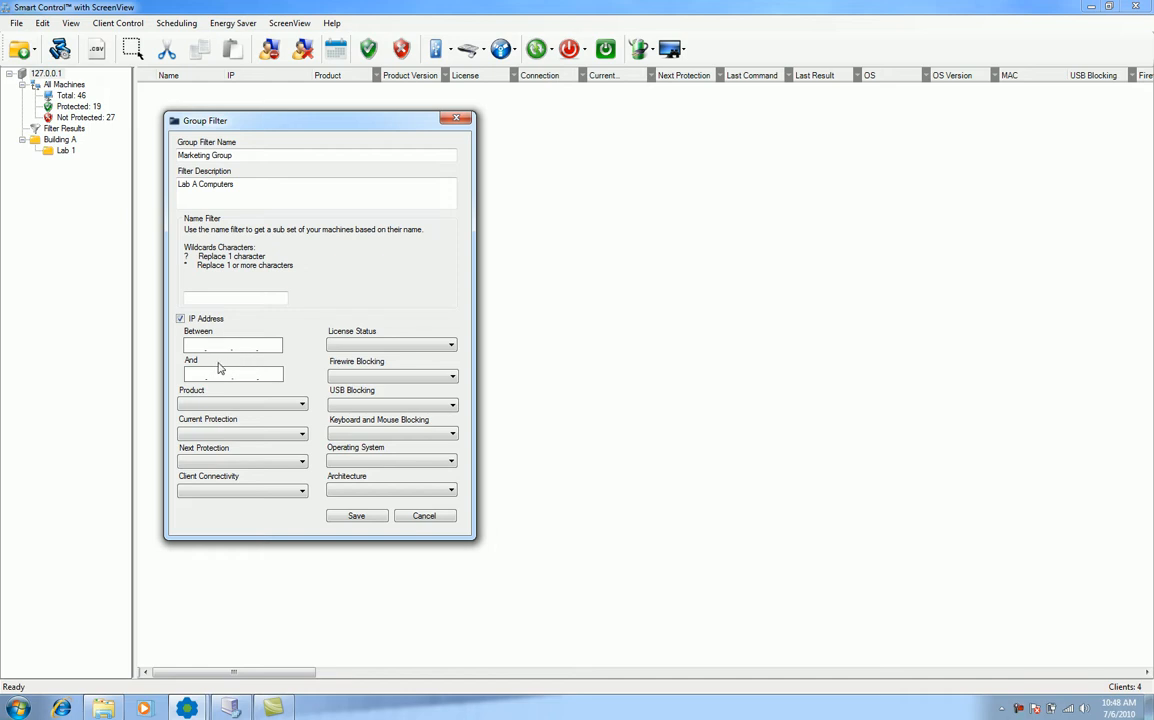
{"action": "left_click", "coordinate": [180, 318]}
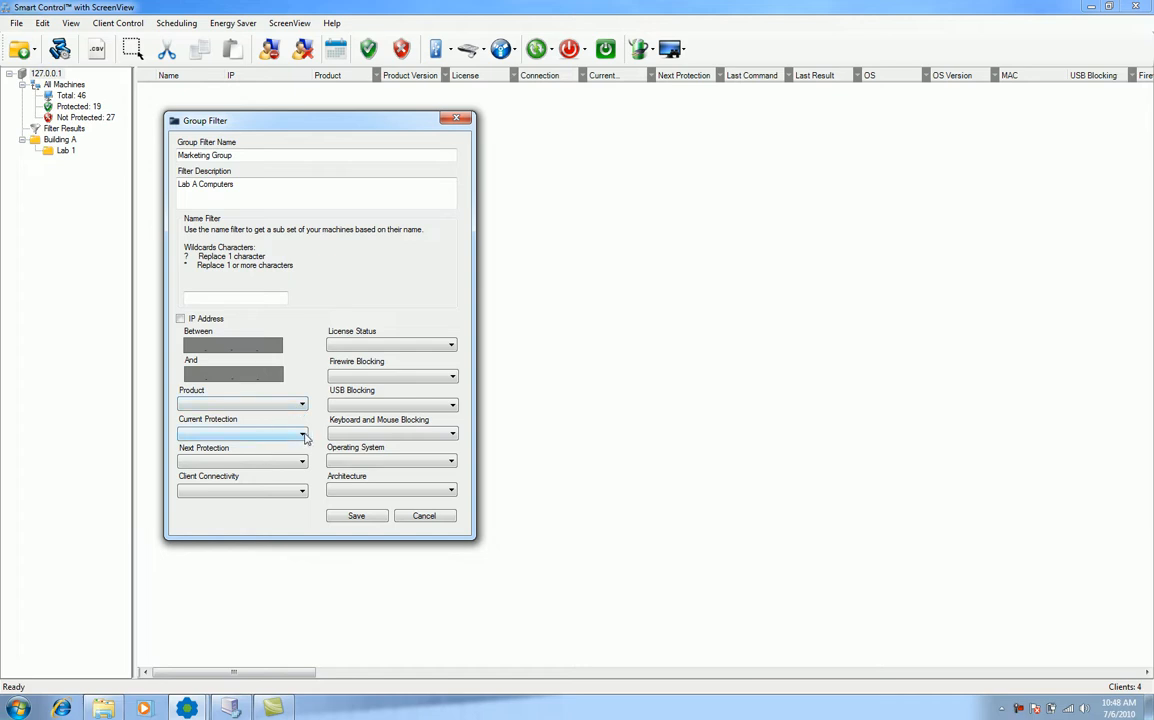
{"action": "left_click", "coordinate": [303, 493]}
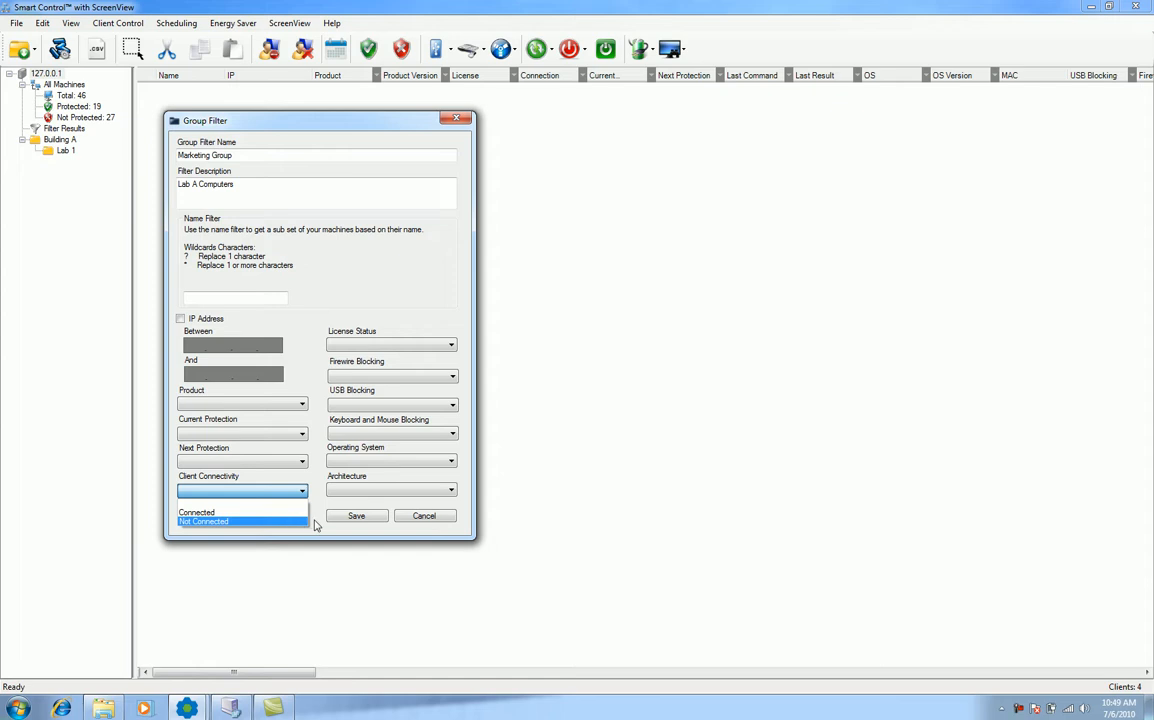
{"action": "left_click", "coordinate": [315, 525]}
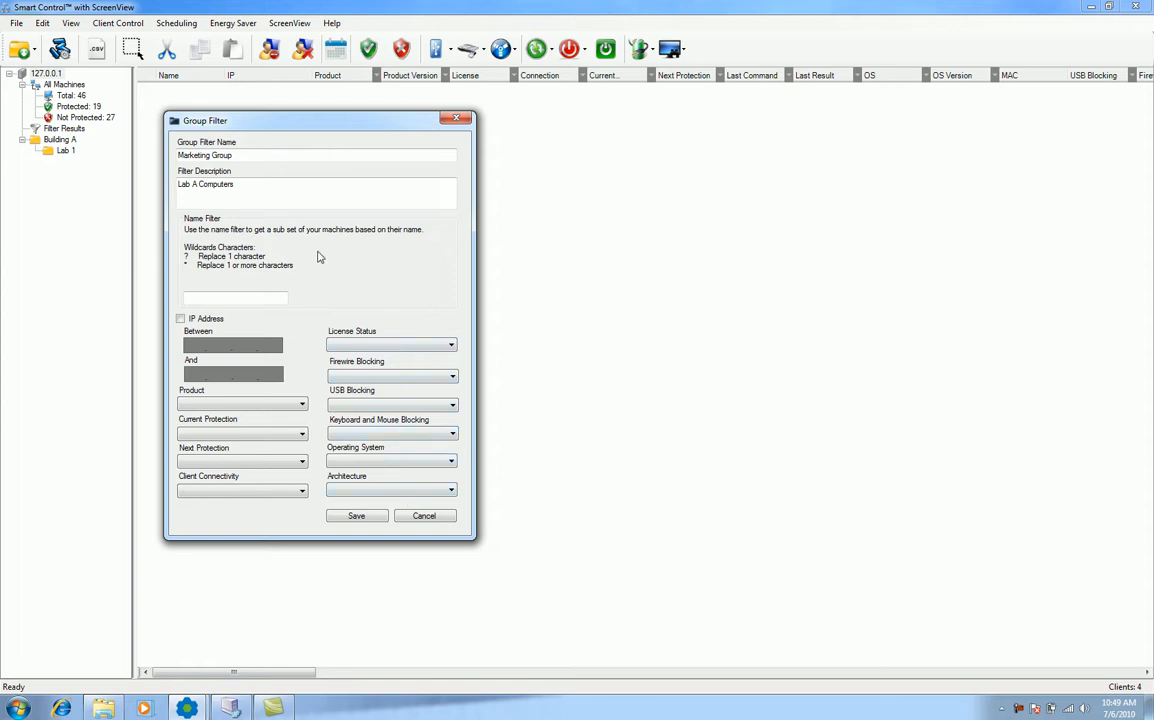
Step: Set the filter's Current Protection to Not Protected and save the filter group
{"action": "left_click", "coordinate": [302, 436]}
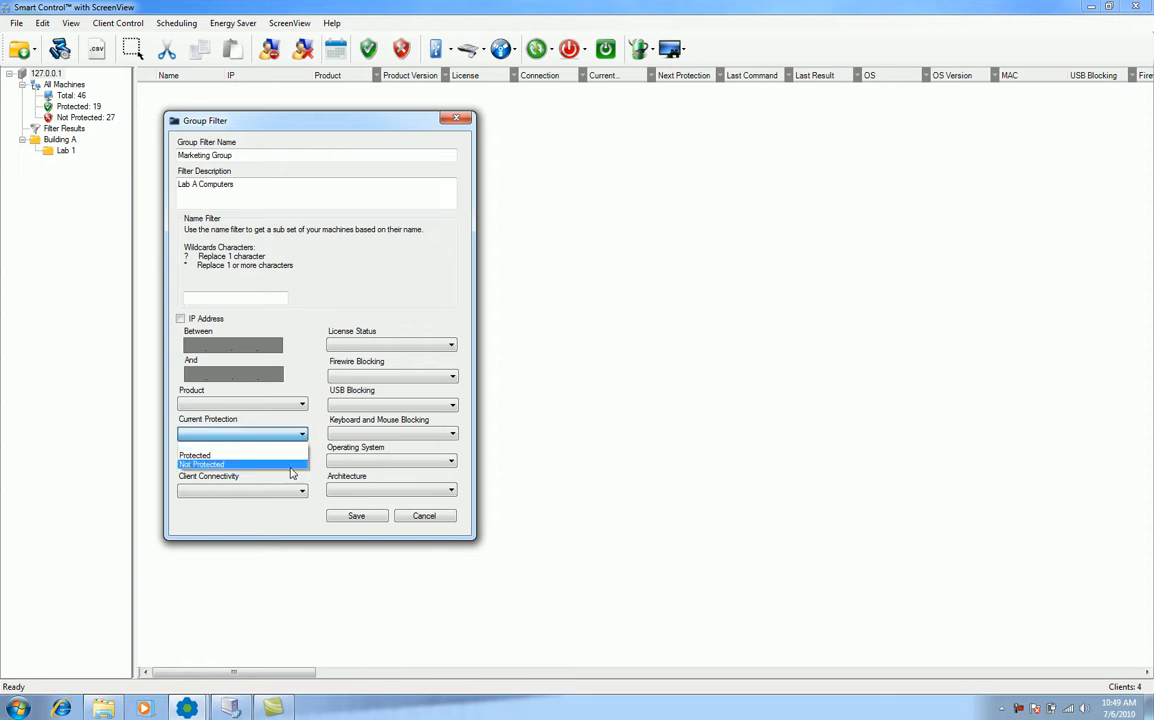
{"action": "left_click", "coordinate": [291, 465]}
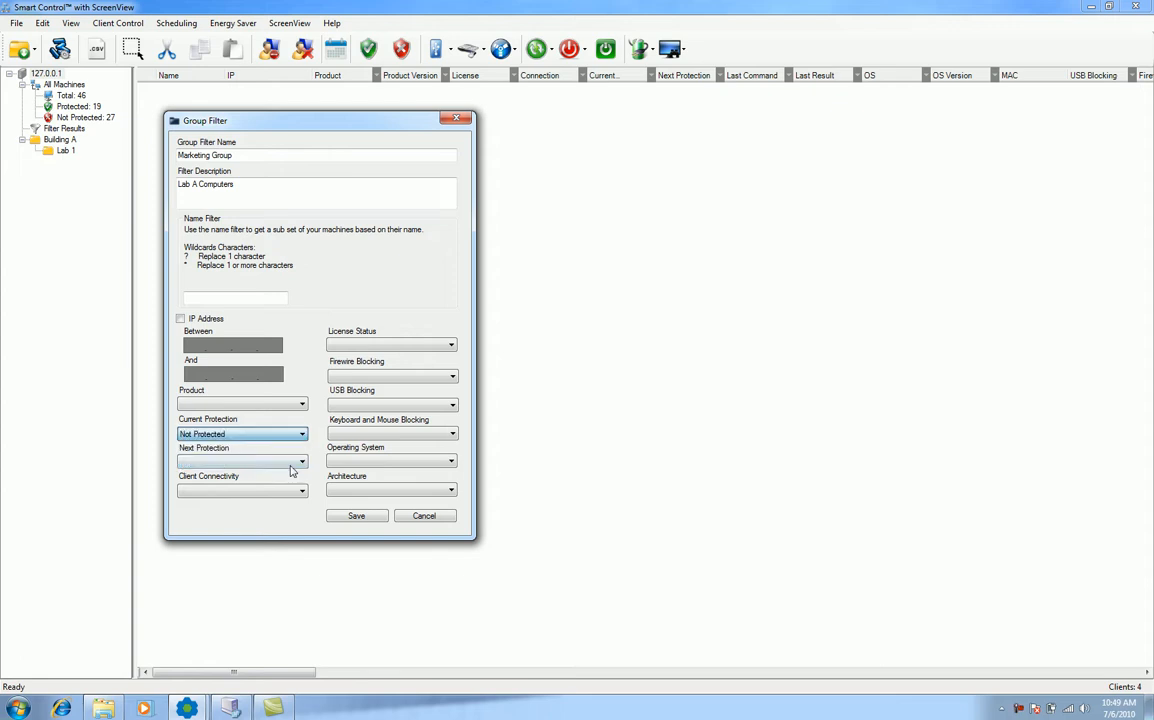
{"action": "left_click", "coordinate": [356, 515]}
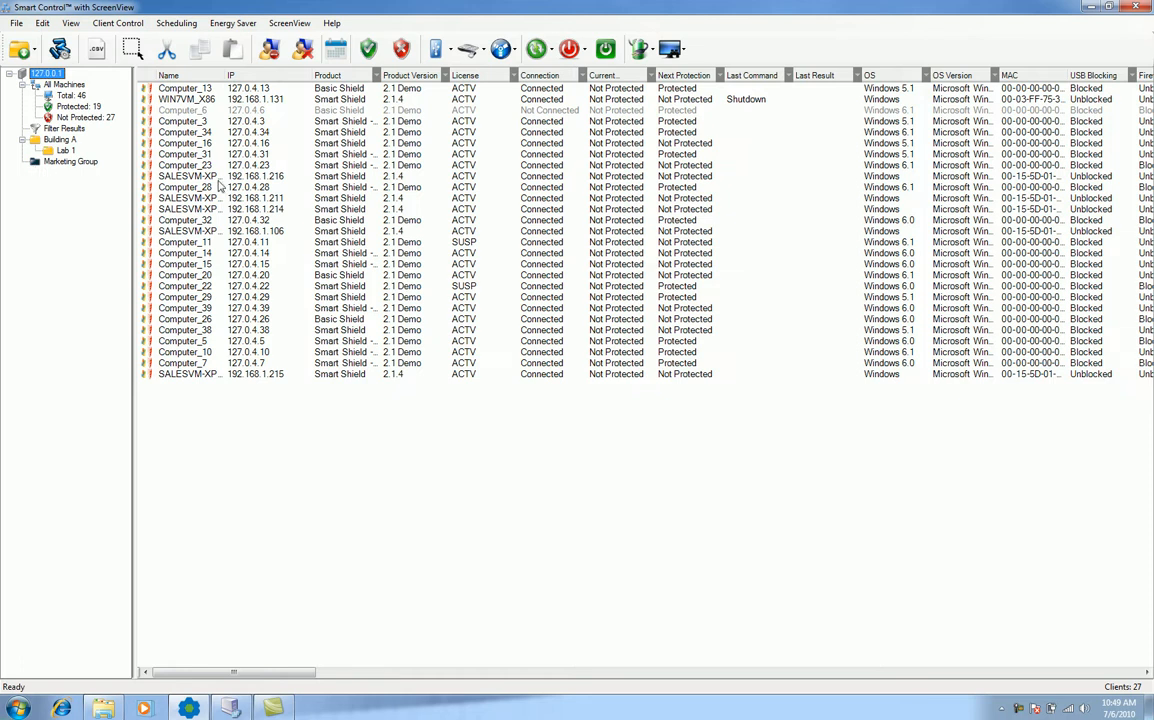
{"action": "left_click", "coordinate": [648, 78]}
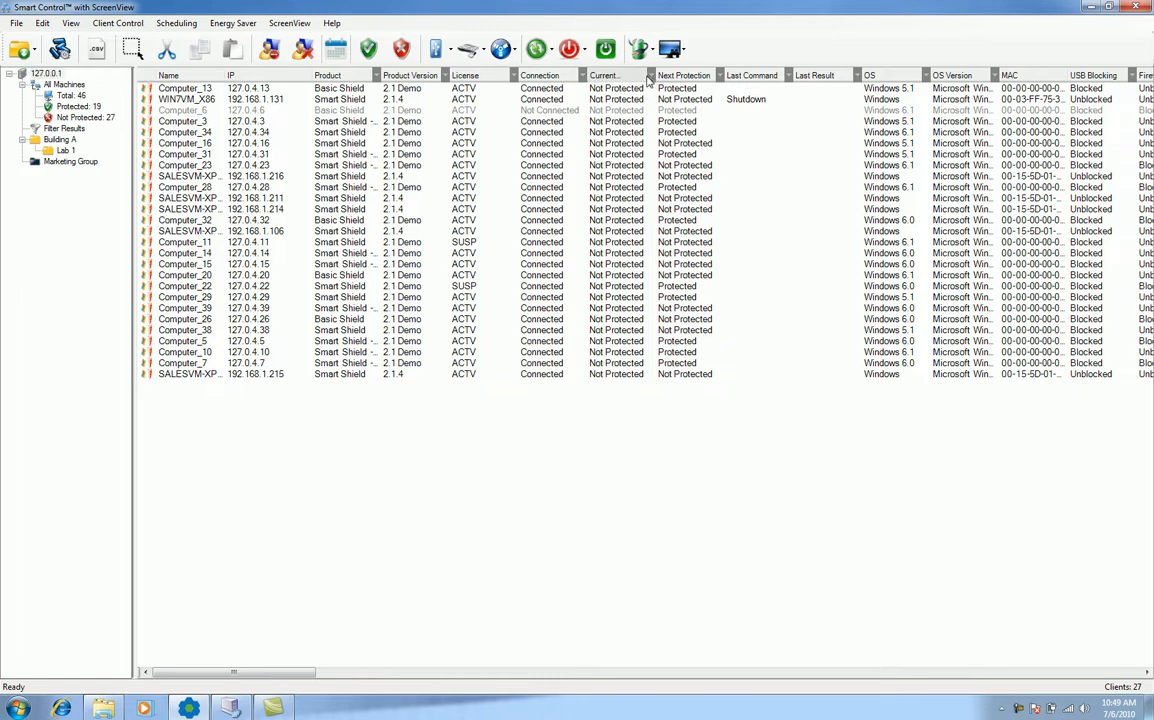